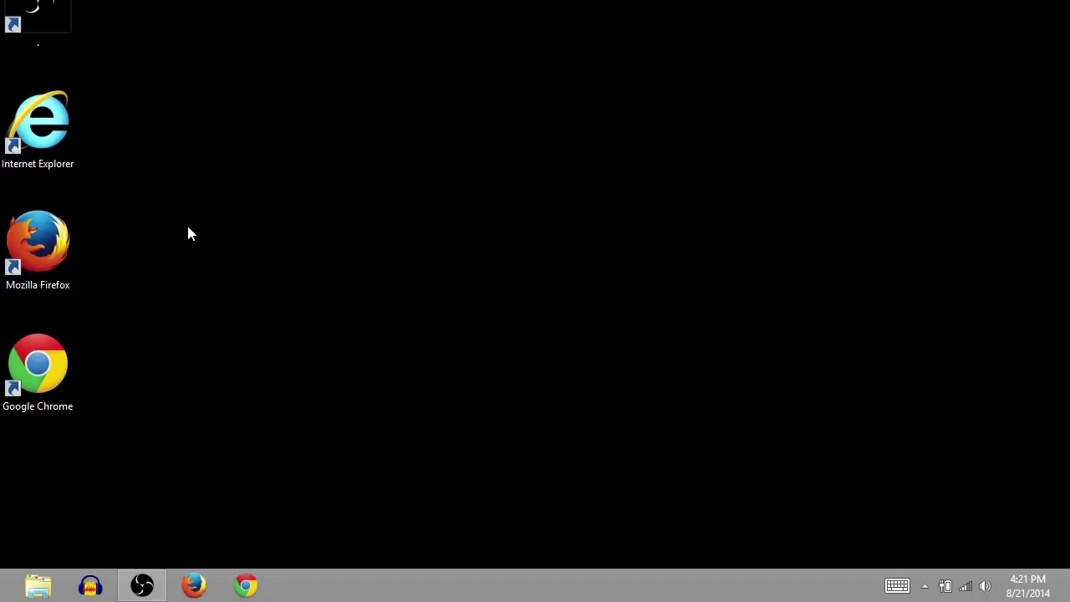
- Launch Firefox and search Google for 'download mixxx'
double_click(38, 289)
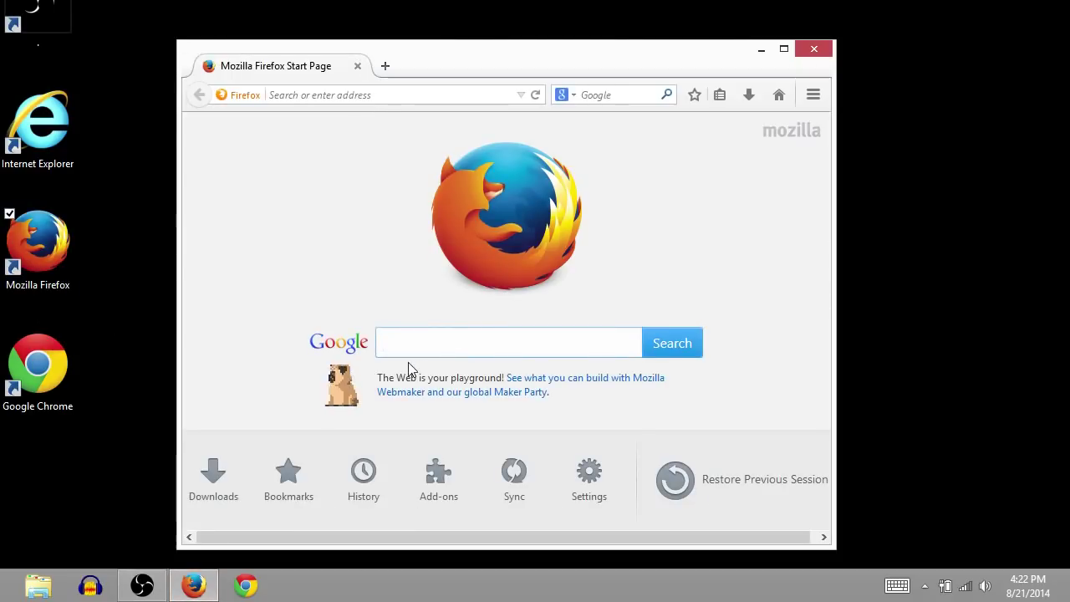
left_click(410, 343)
type("downl")
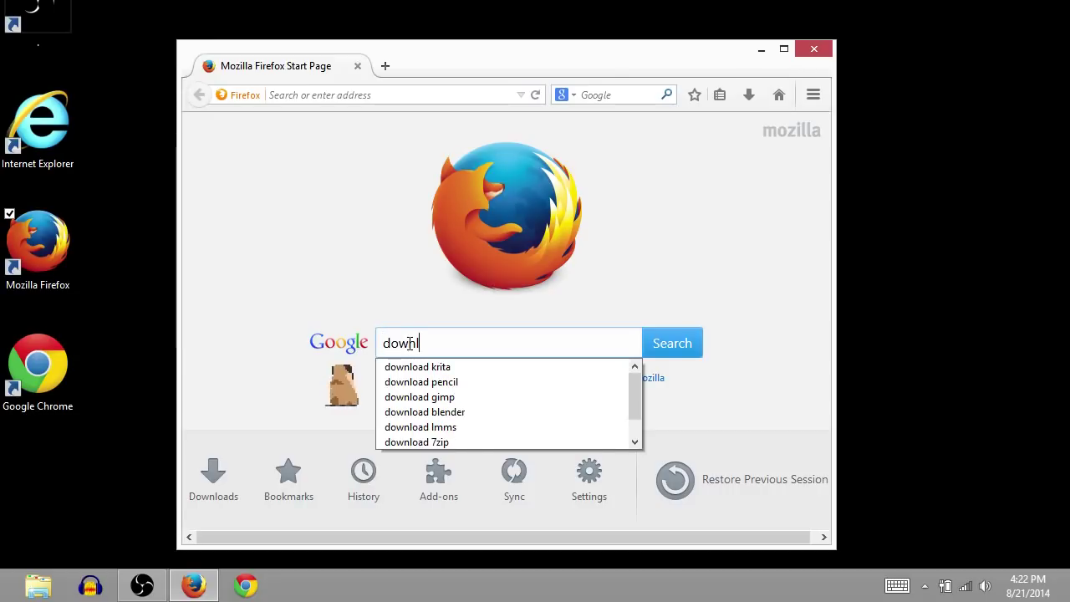
type("oad mix")
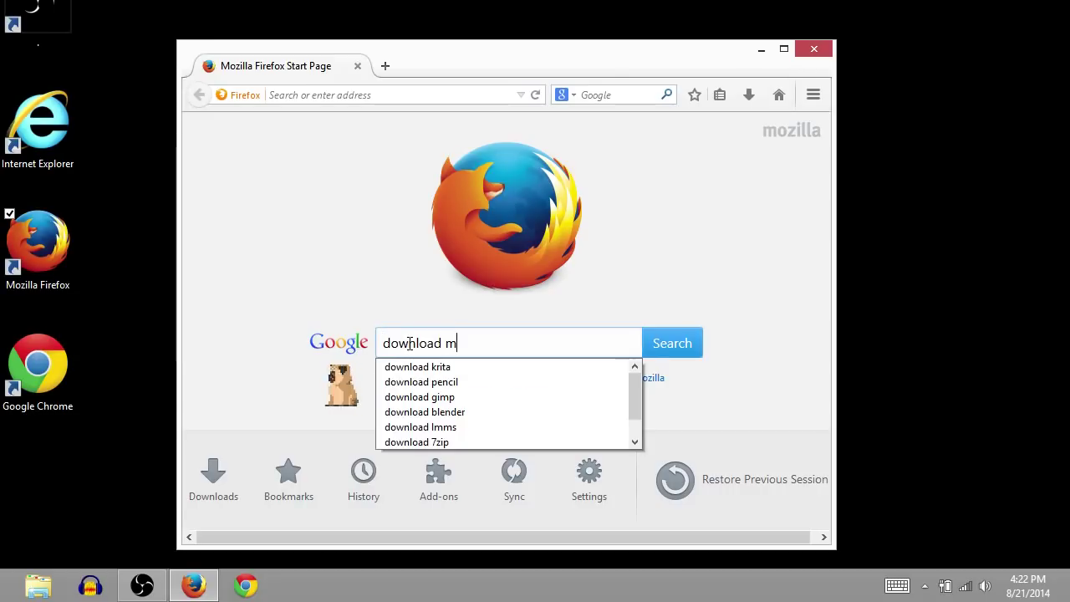
type("xx")
key("Return")
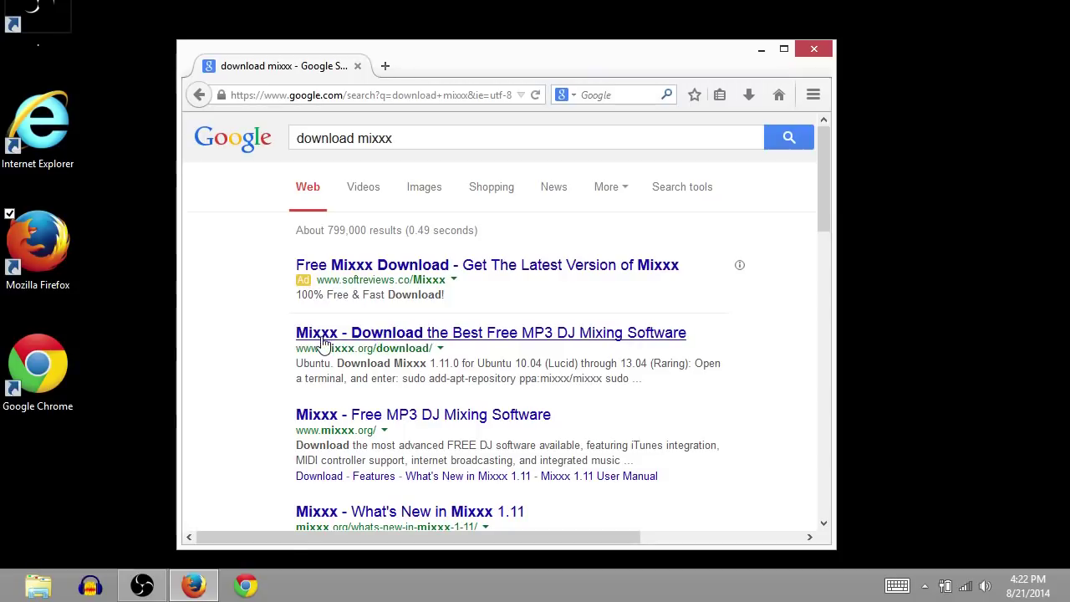
- Open the mixxx.org download page and pick Mixxx 1.11.0 for 64-bit Windows
left_click(372, 341)
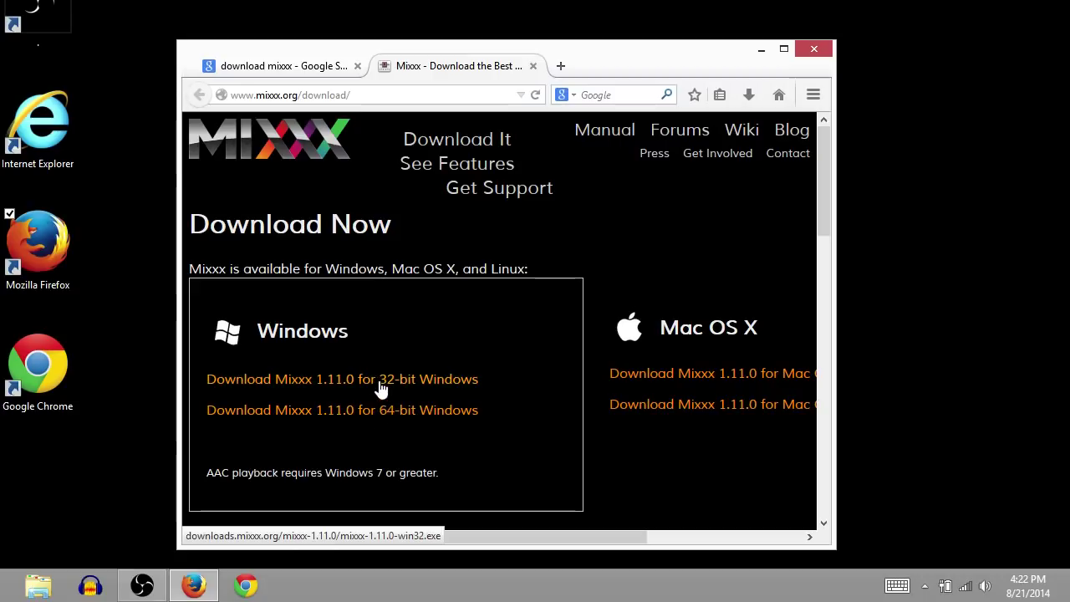
left_click(291, 417)
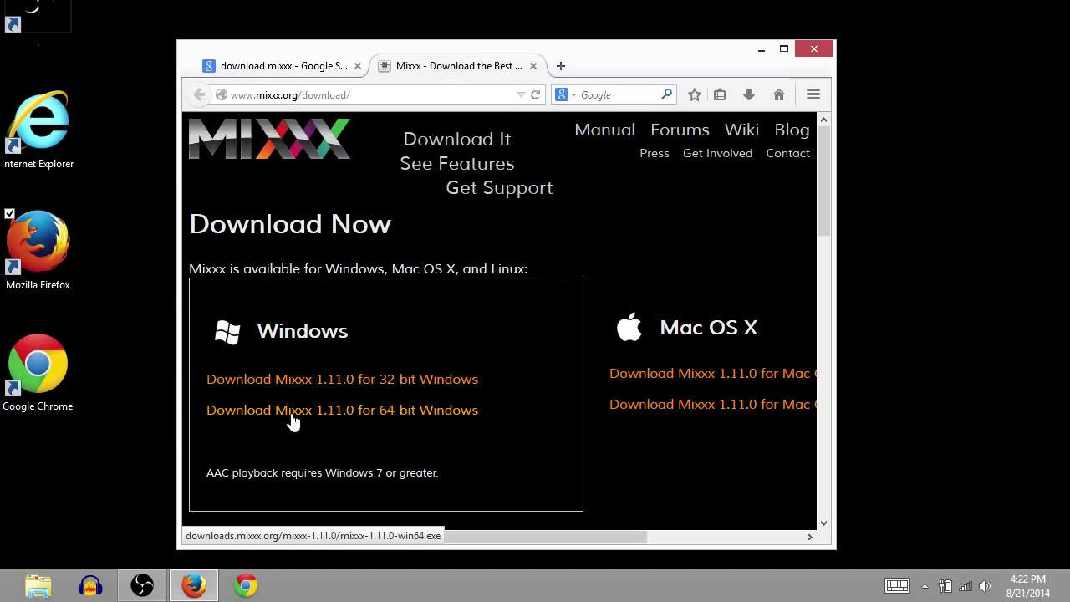
- Save mixxx-1.11.0-win64.exe, check its download progress twice, then bring up File Explorer
left_click(635, 266)
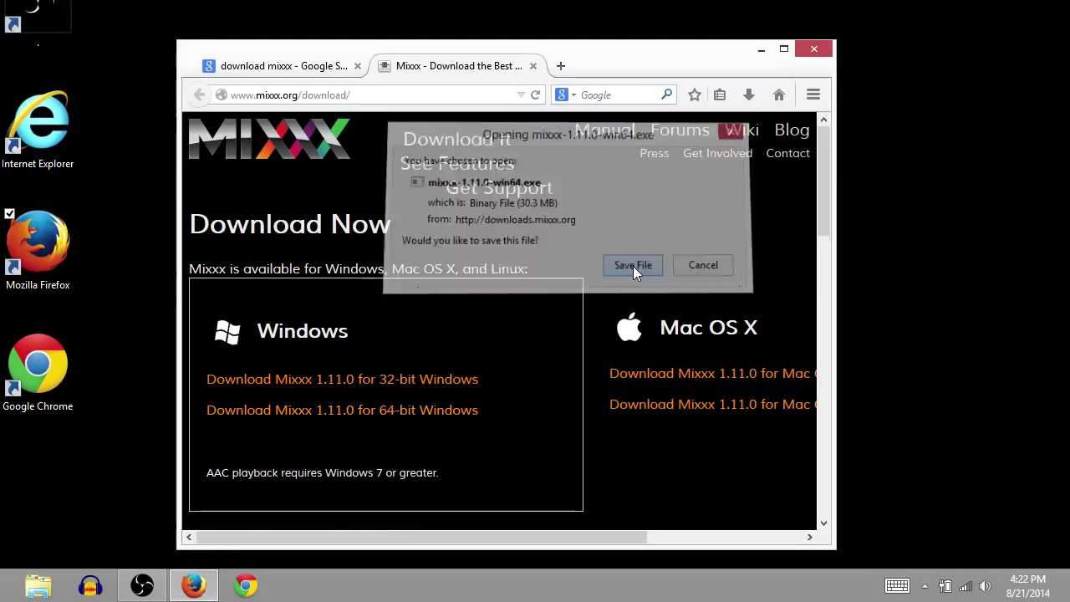
left_click(749, 97)
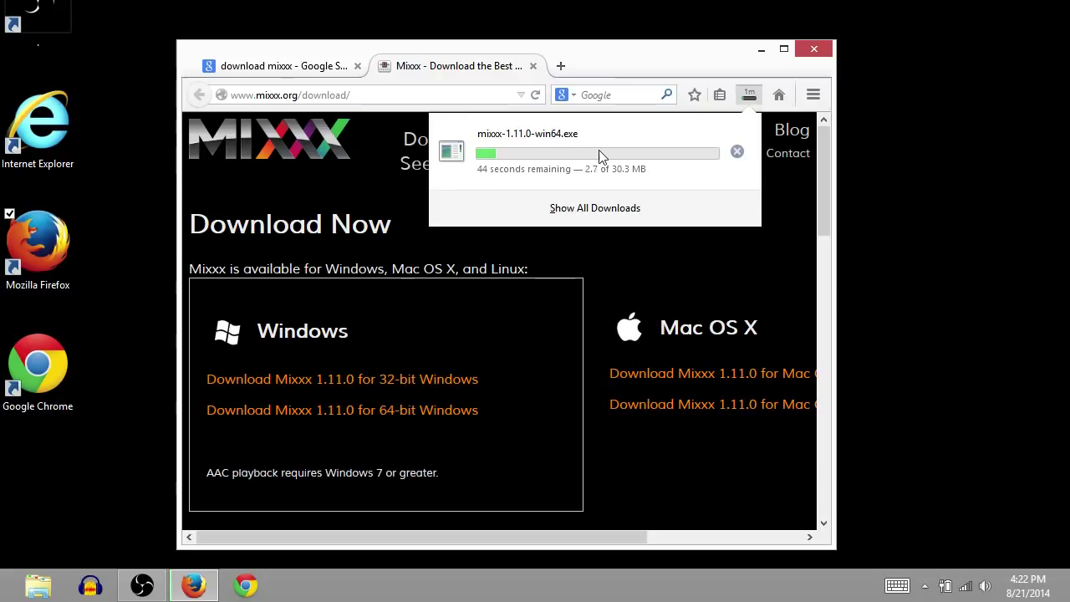
left_click(751, 97)
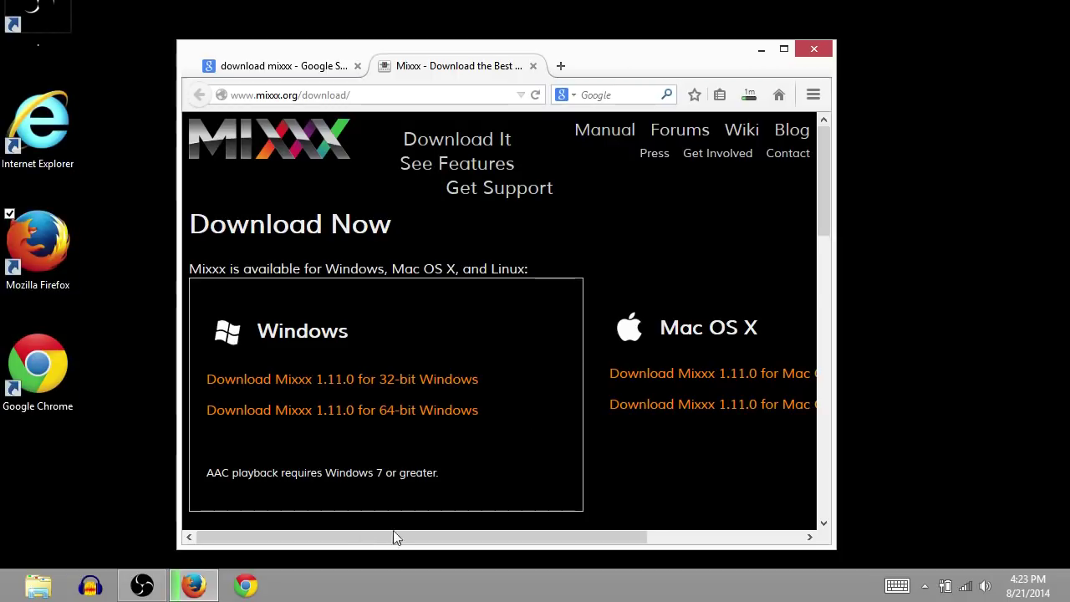
left_click(749, 95)
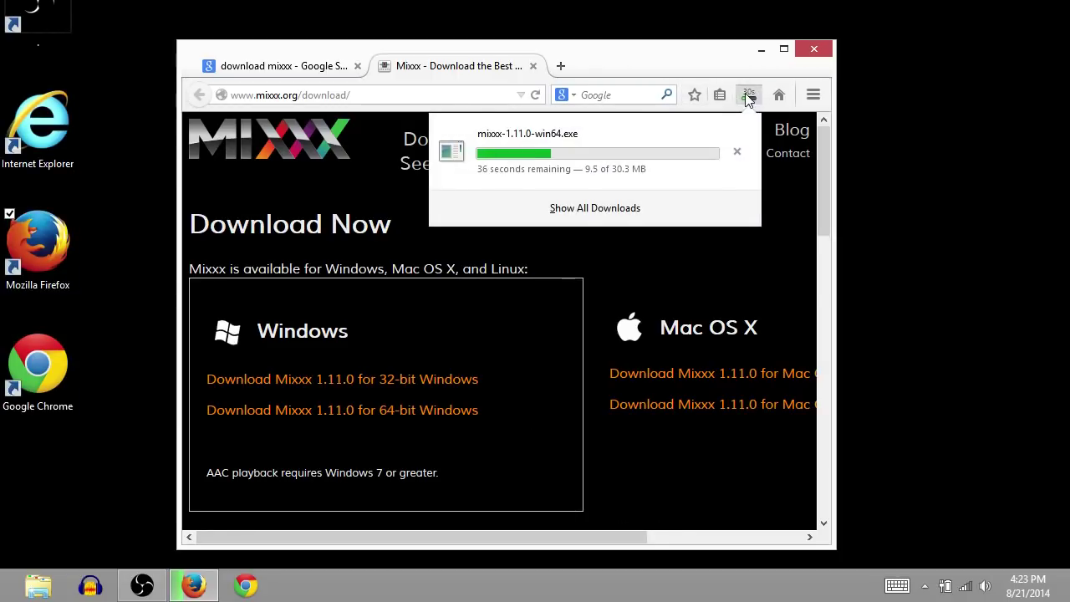
left_click(609, 74)
left_click(39, 585)
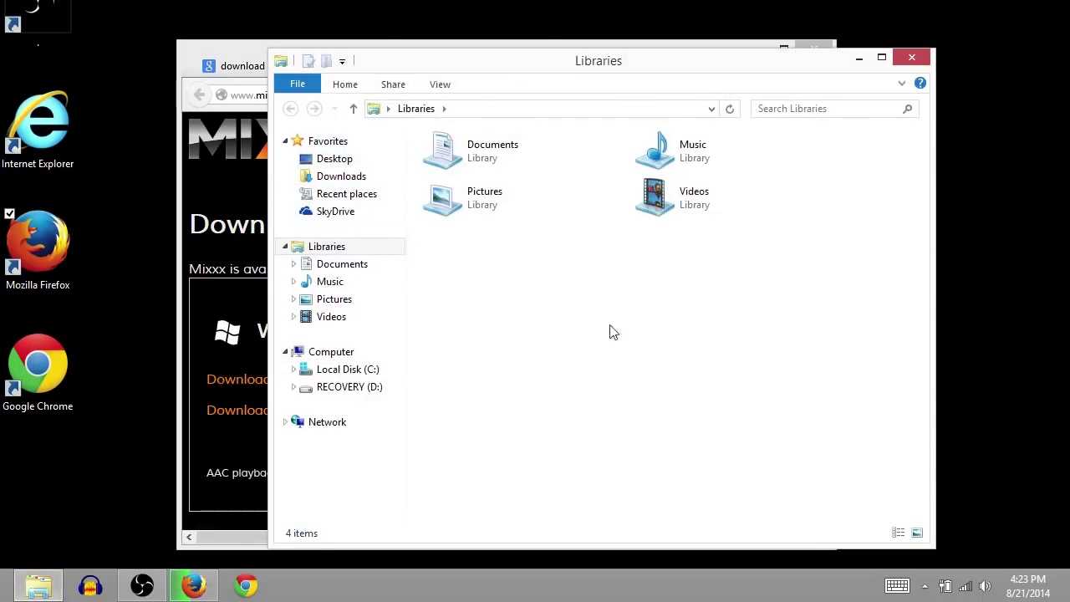
- Find the partial mixxx-1.11.0-win64.exe.part in Downloads, then minimize File Explorer
left_click(336, 179)
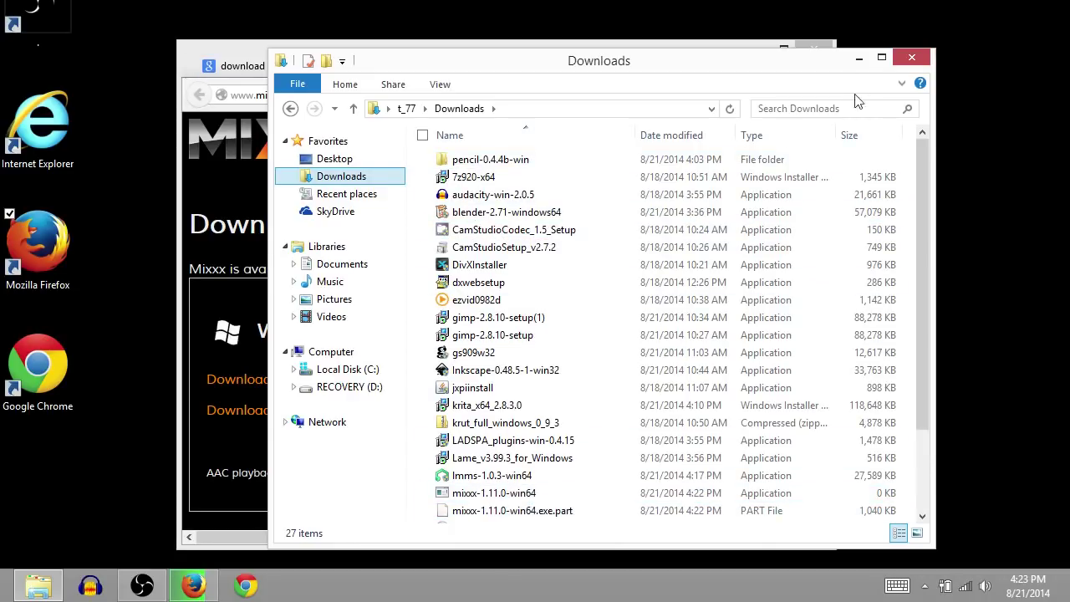
left_click(859, 63)
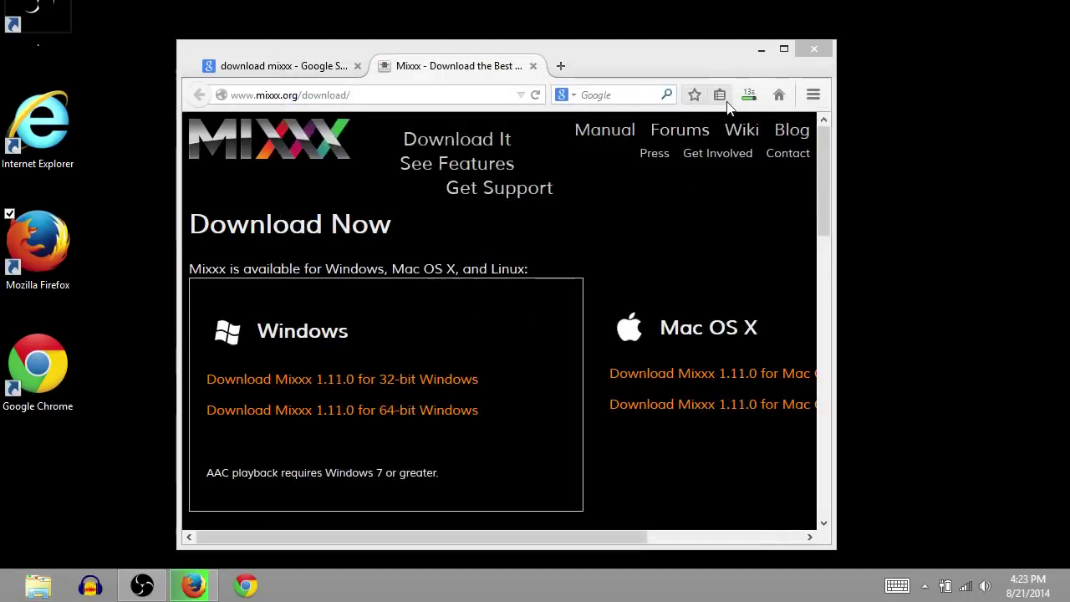
- Run the finished 30.3 MB mixxx-1.11.0-win64.exe from Firefox's downloads list
left_click(750, 95)
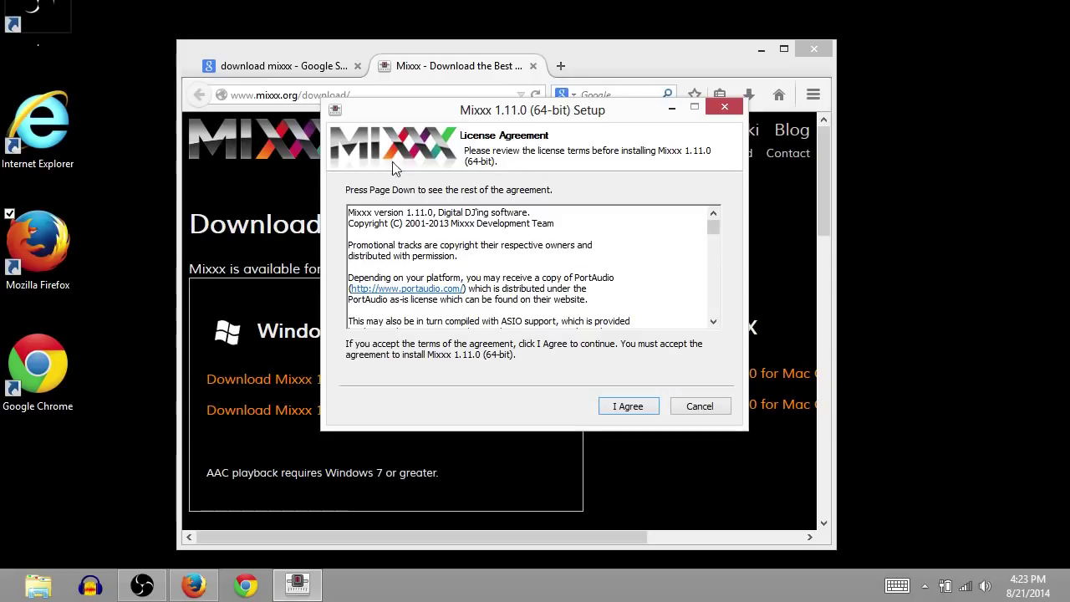
- Accept the license and install for all users with all components in the default folder, then close Setup
left_click(617, 410)
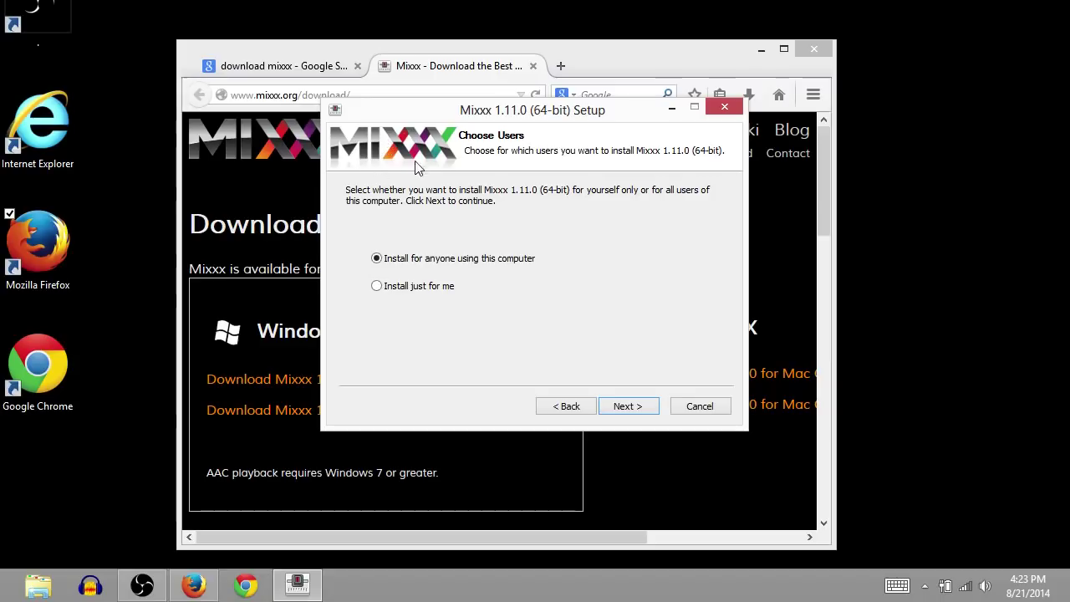
left_click(627, 407)
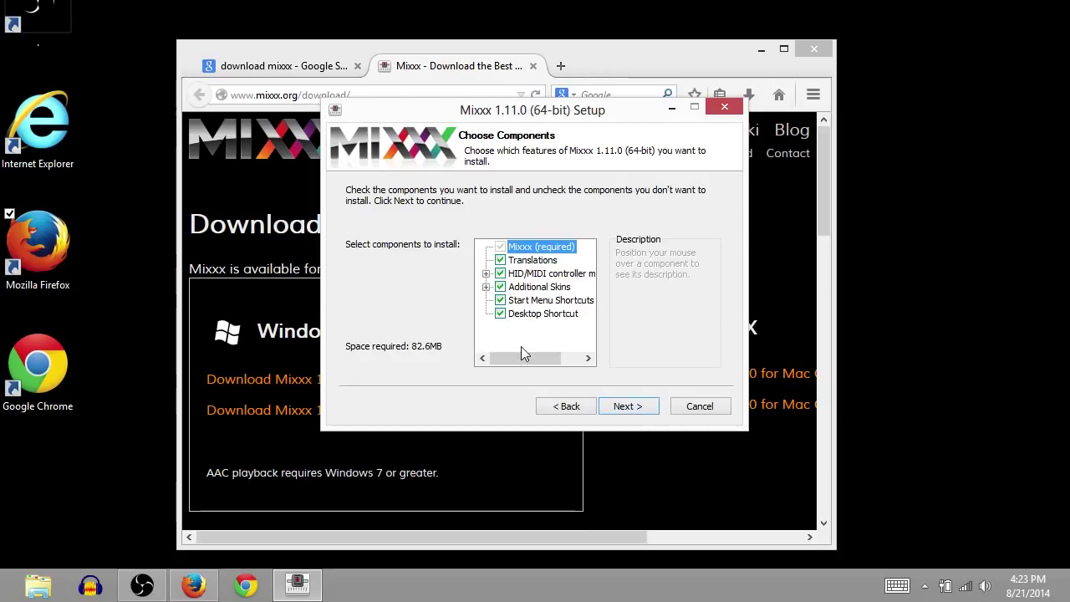
left_click(627, 406)
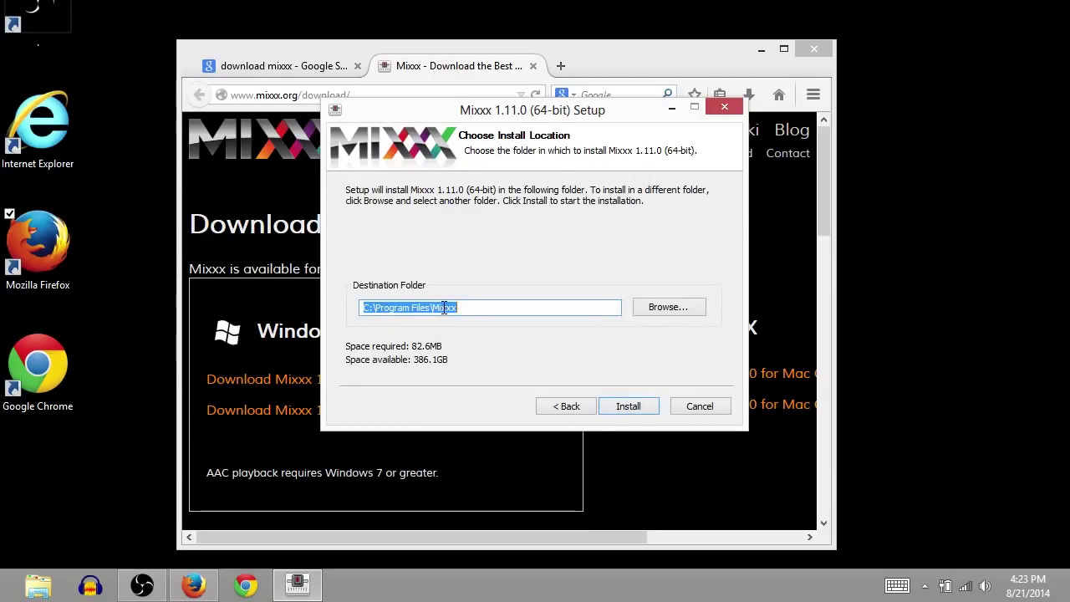
left_click(622, 407)
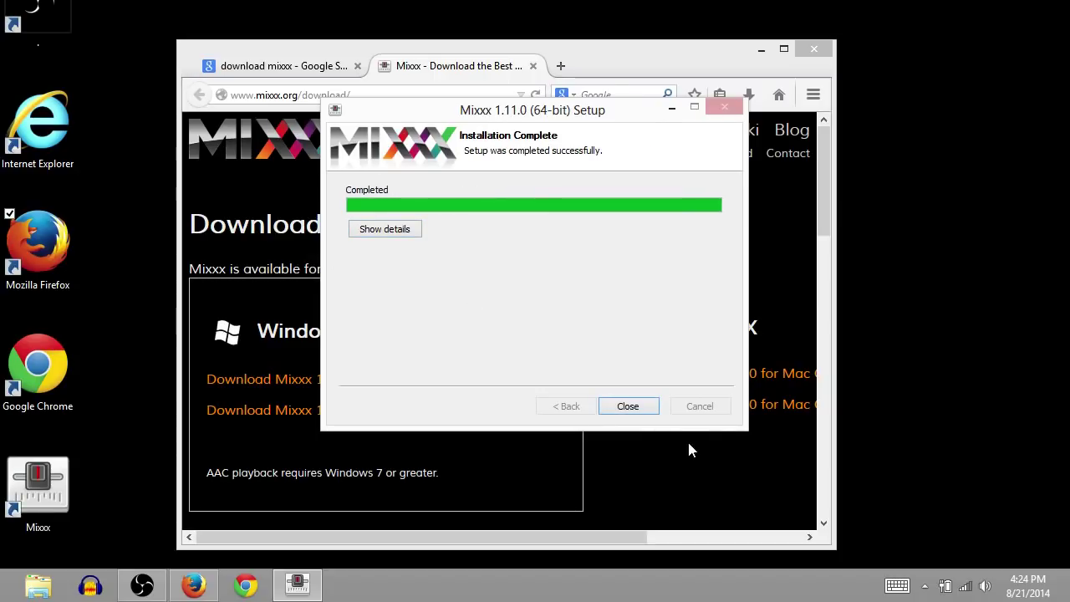
left_click(628, 407)
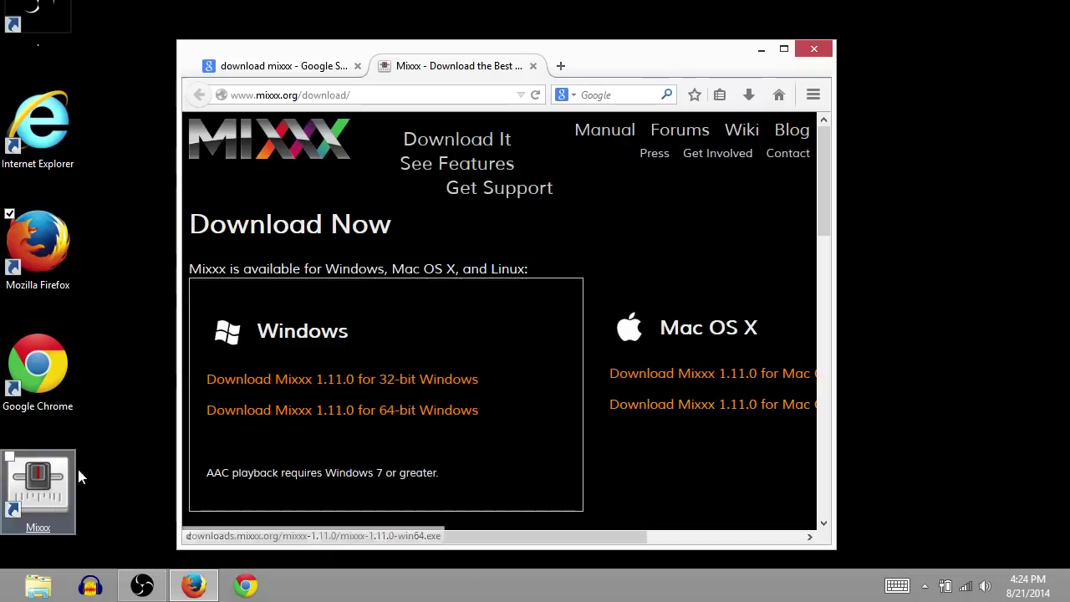
- Minimize Firefox, find Mixxx on the Start screen, and select its desktop shortcut
left_click(761, 52)
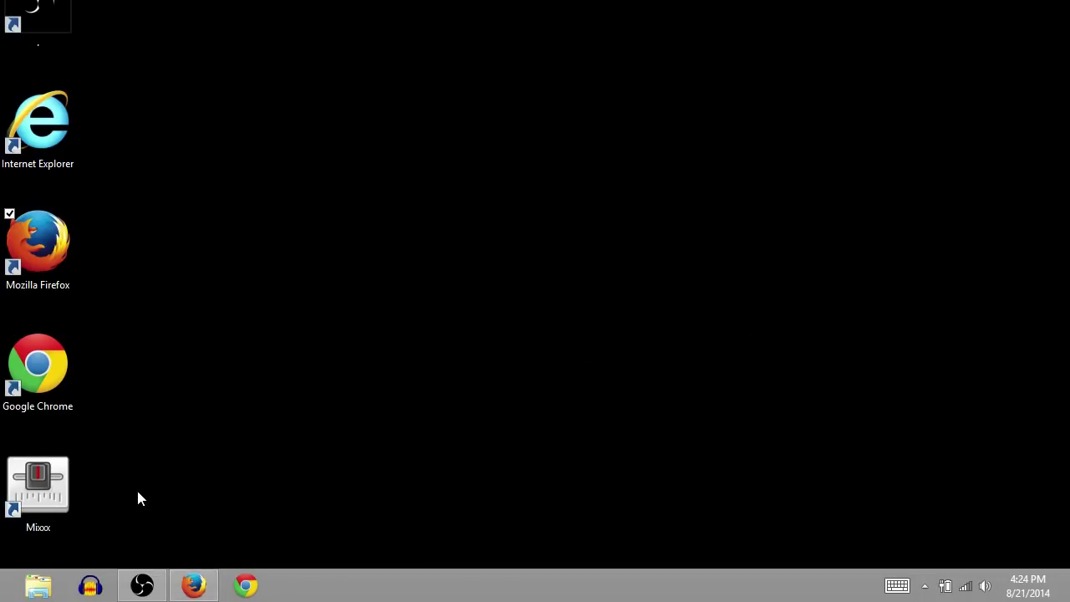
key("super")
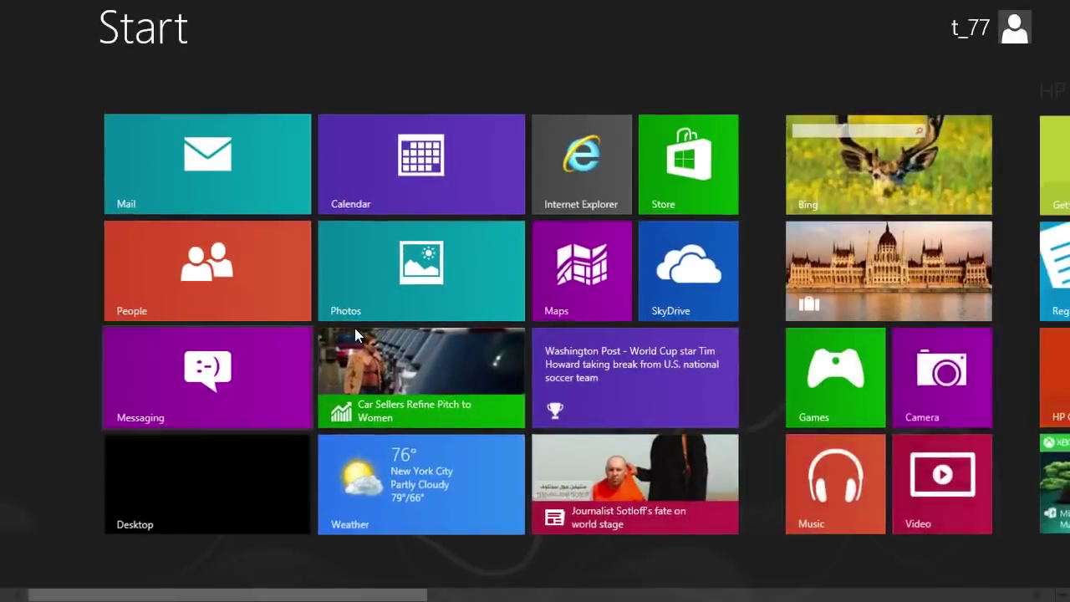
scroll(449, 260, "down", 5)
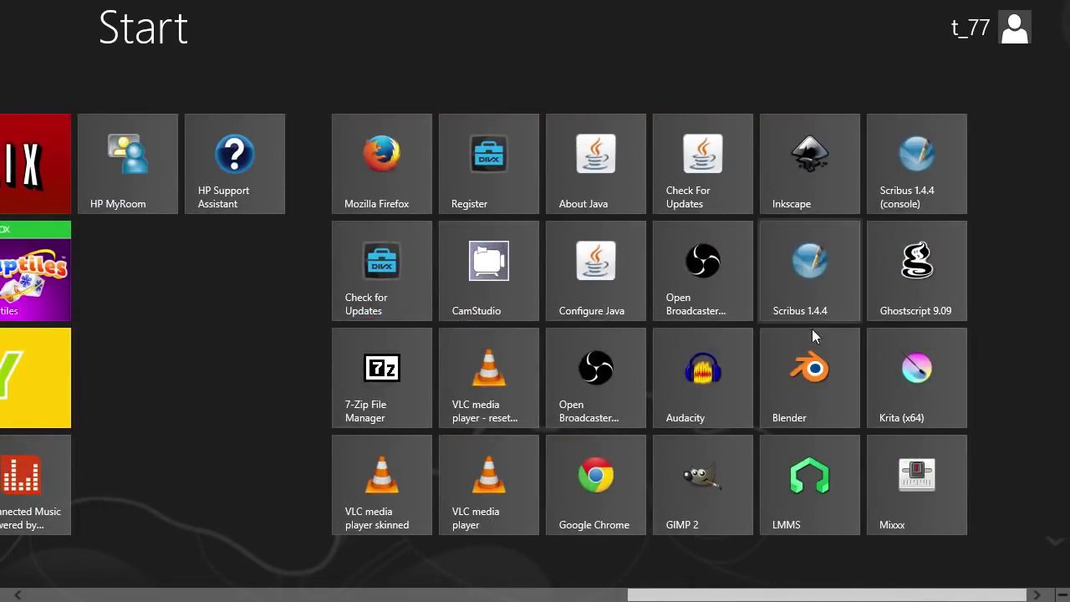
key("super")
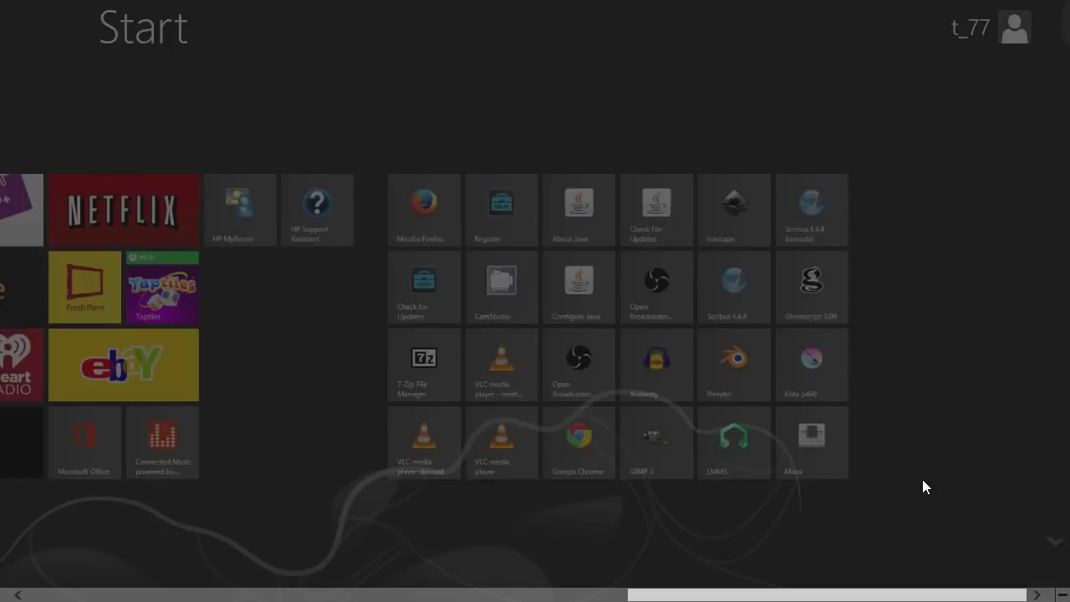
left_click(48, 508)
- Launch Mixxx and choose the Music folder as its music library
double_click(48, 507)
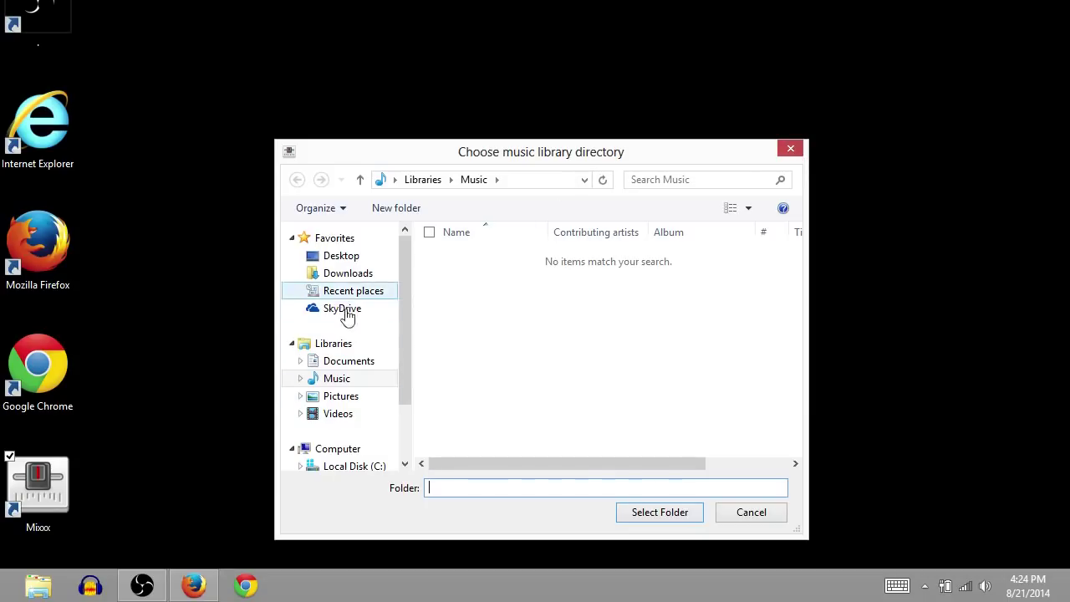
left_click(335, 380)
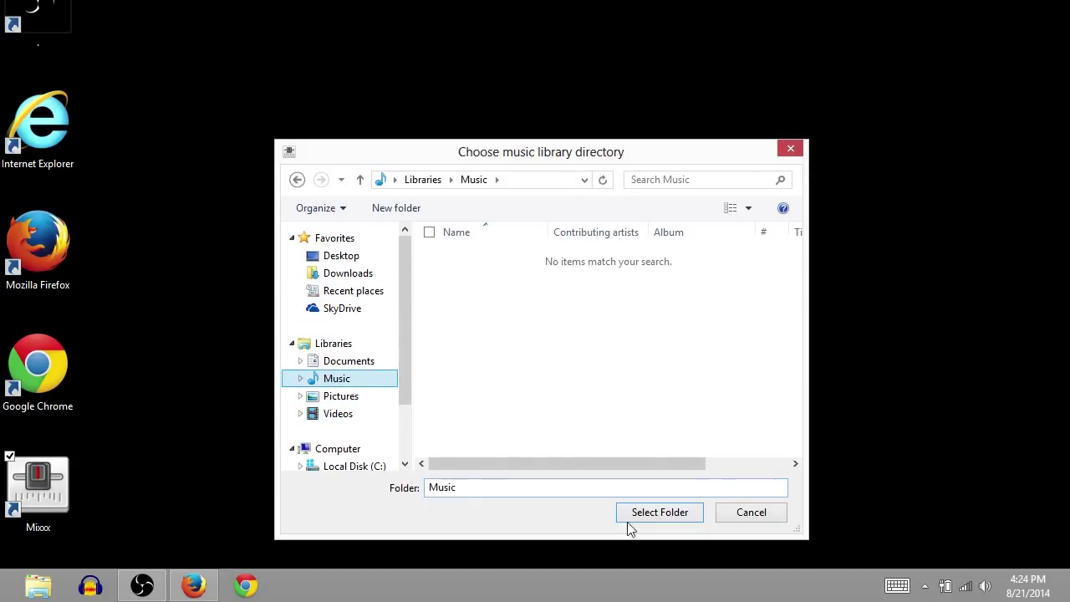
left_click(750, 512)
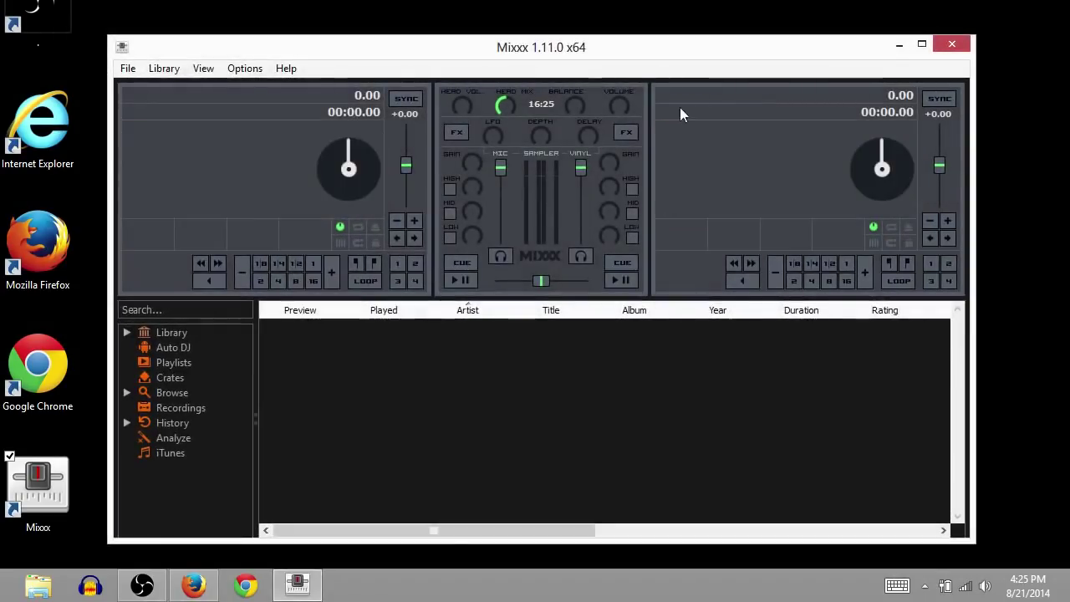
- Reposition the Mixxx window, dismiss the library scan notice, and select bass_acid02
left_click_drag(638, 36, 661, 60)
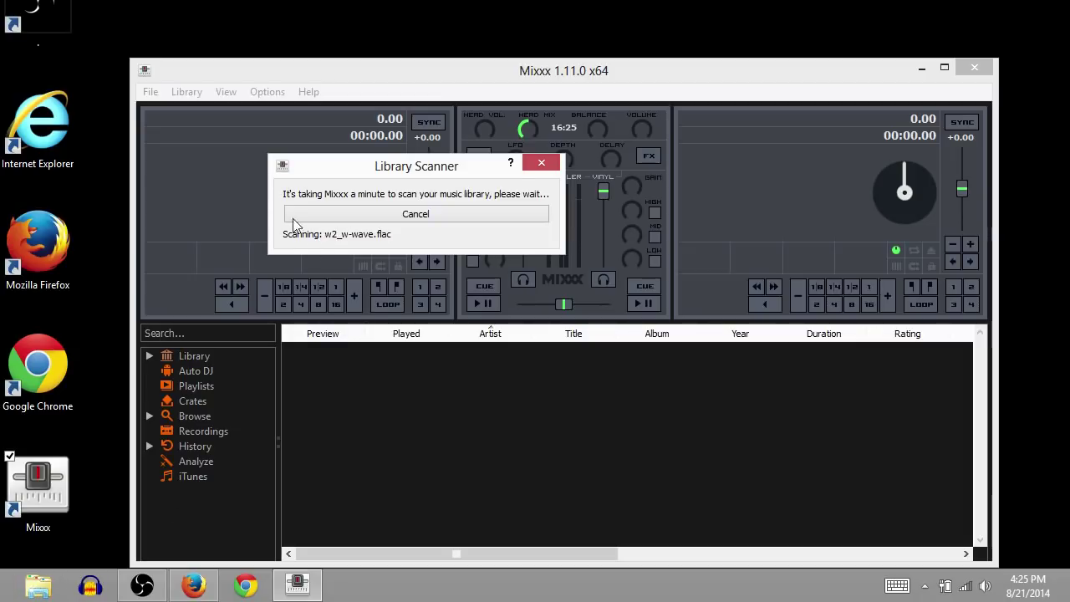
left_click(409, 219)
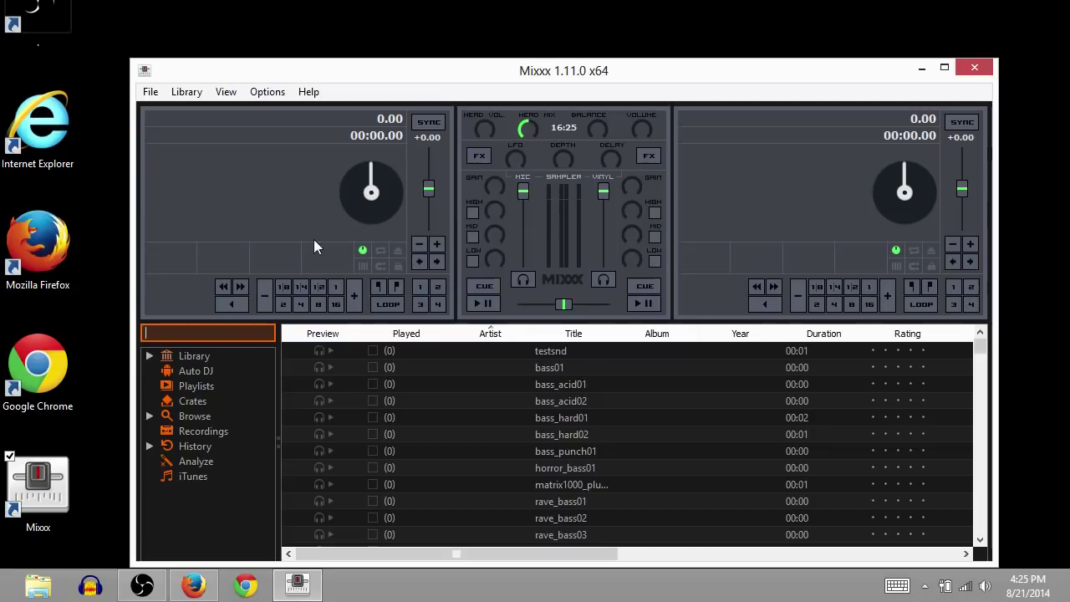
left_click(553, 398)
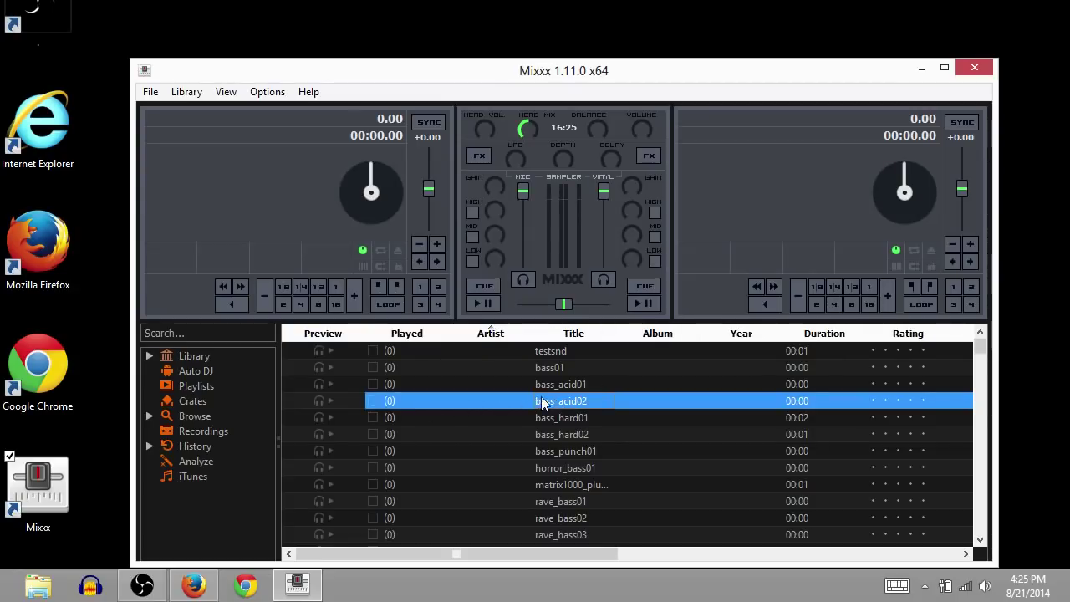
- Load bass_acid02 onto deck 1 and bass_punch01 onto deck 2
left_click_drag(542, 406, 315, 218)
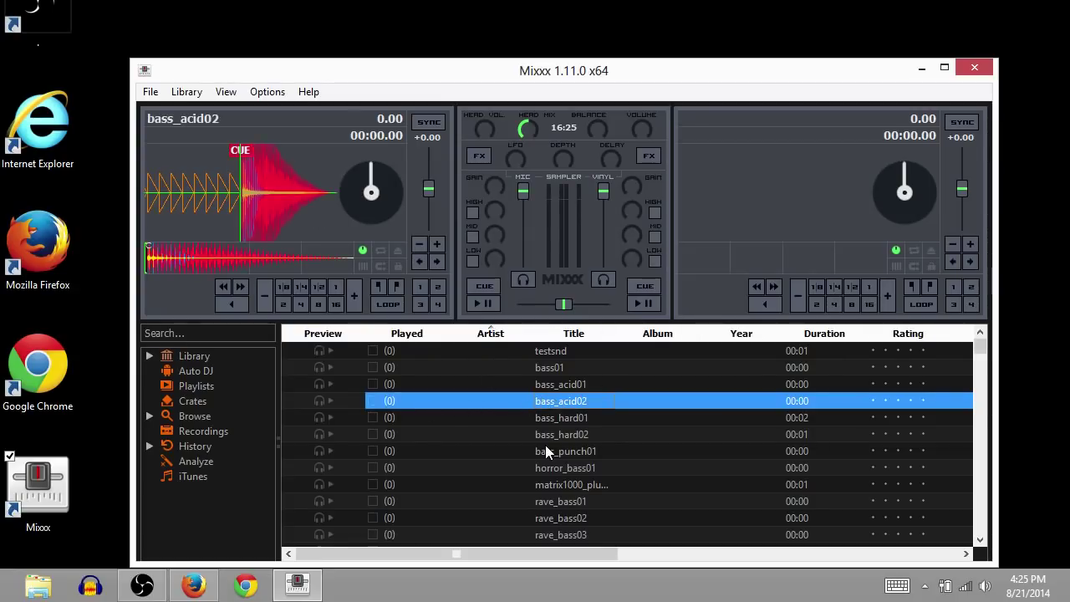
left_click_drag(545, 446, 729, 215)
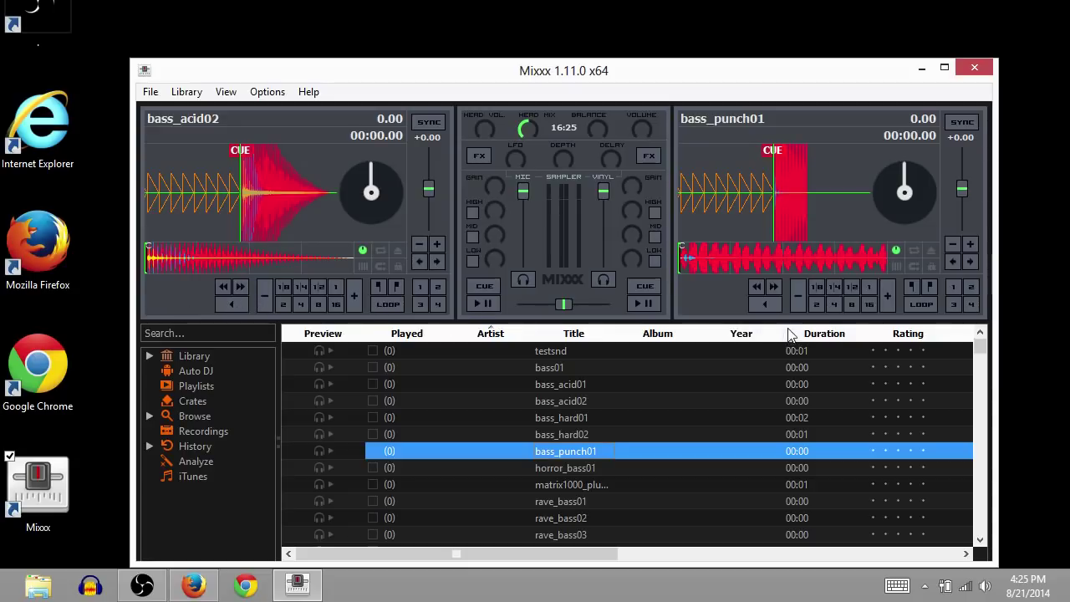
left_click(759, 307)
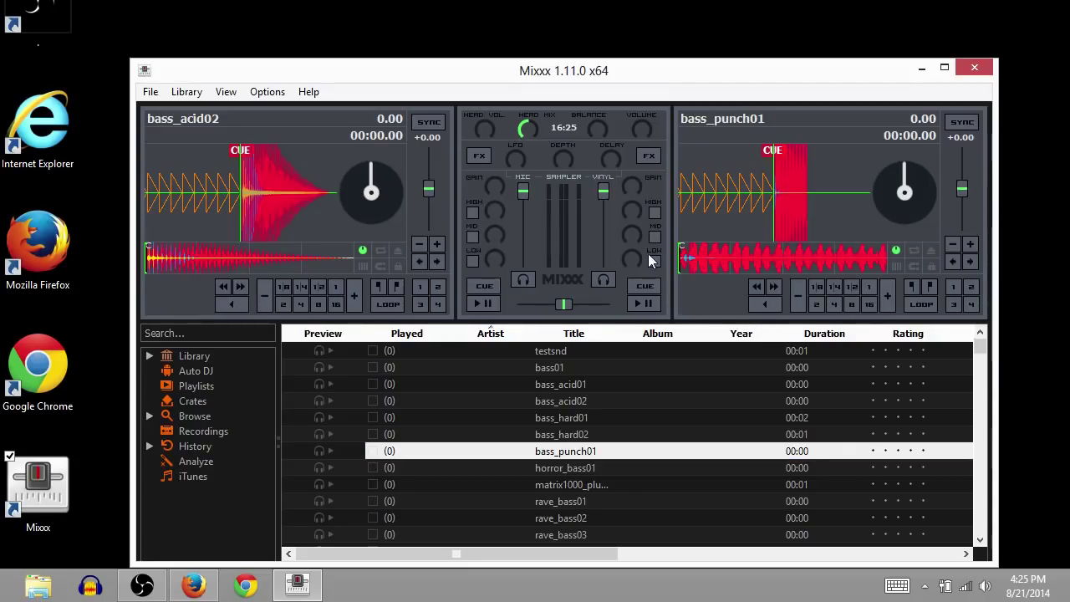
- Play deck 2, restart and play deck 1, then minimize Mixxx
left_click(643, 302)
left_click(236, 304)
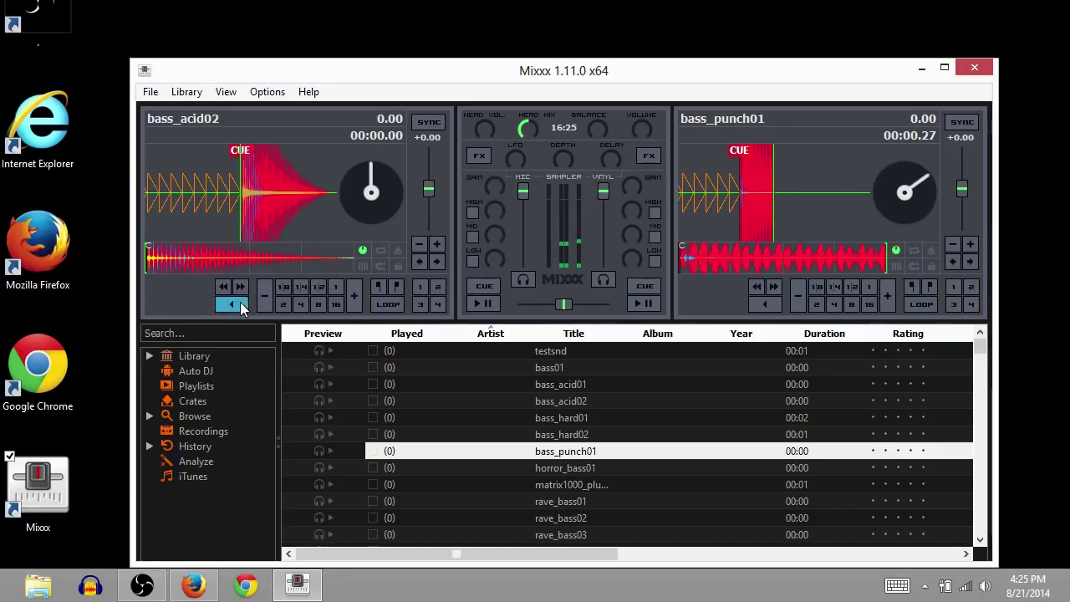
left_click(471, 301)
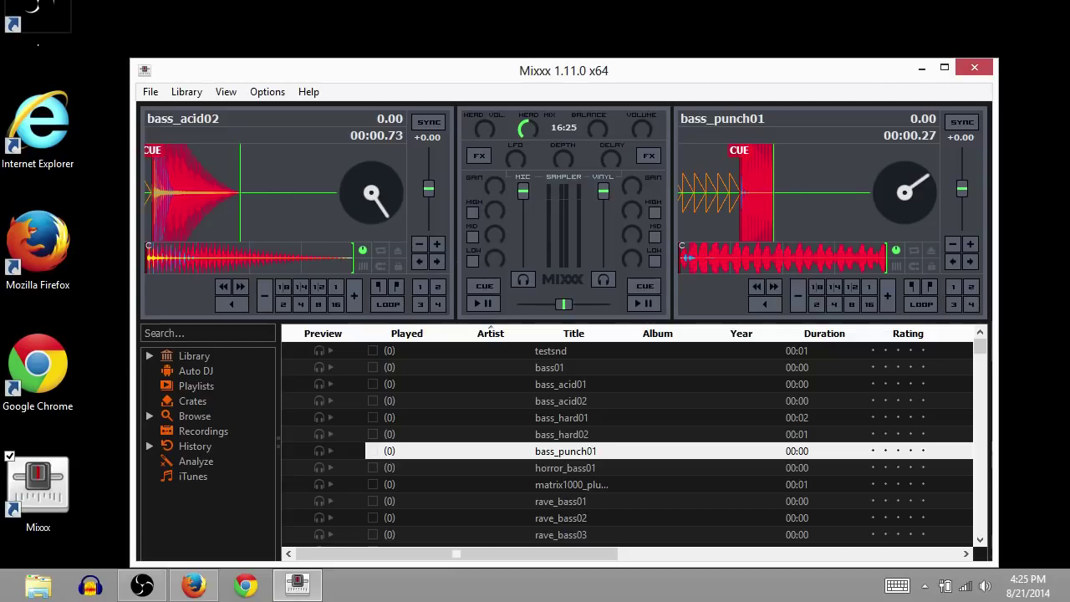
left_click(921, 67)
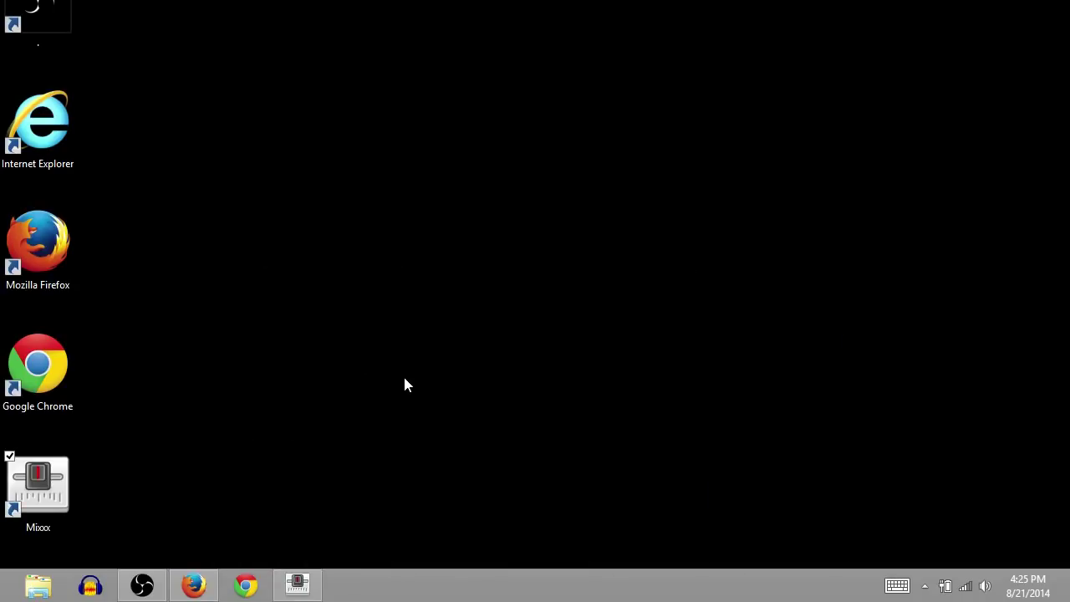